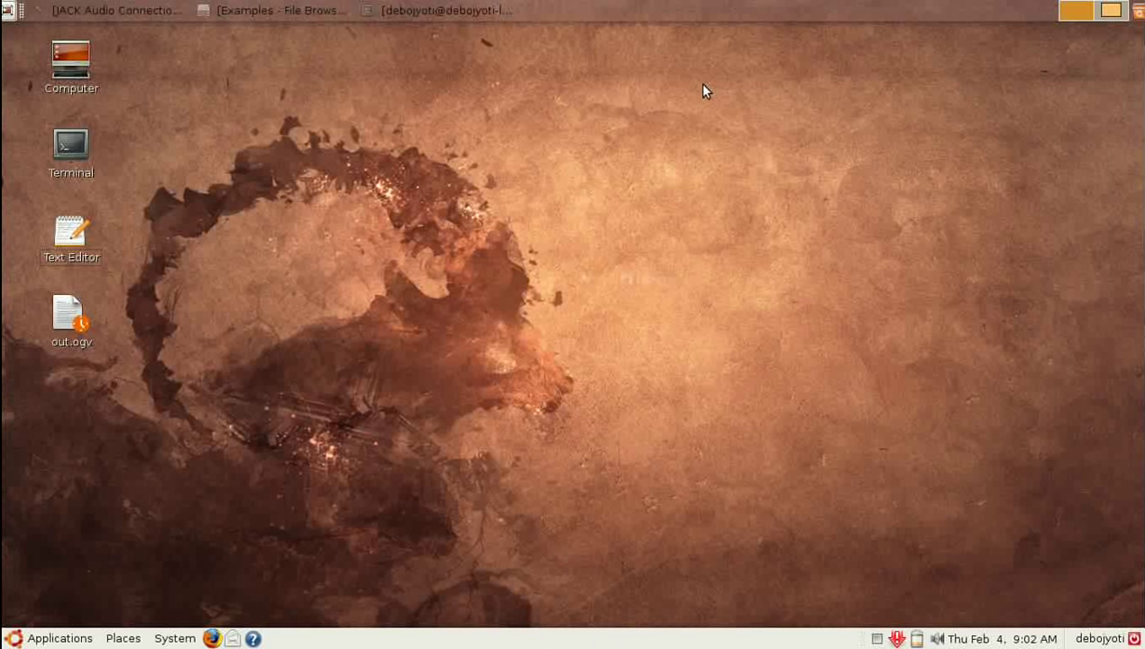
- Set both the top and bottom panels to Allow Panel to be Moved, then reopen the top panel's menu
{"action": "right_click", "coordinate": [682, 12]}
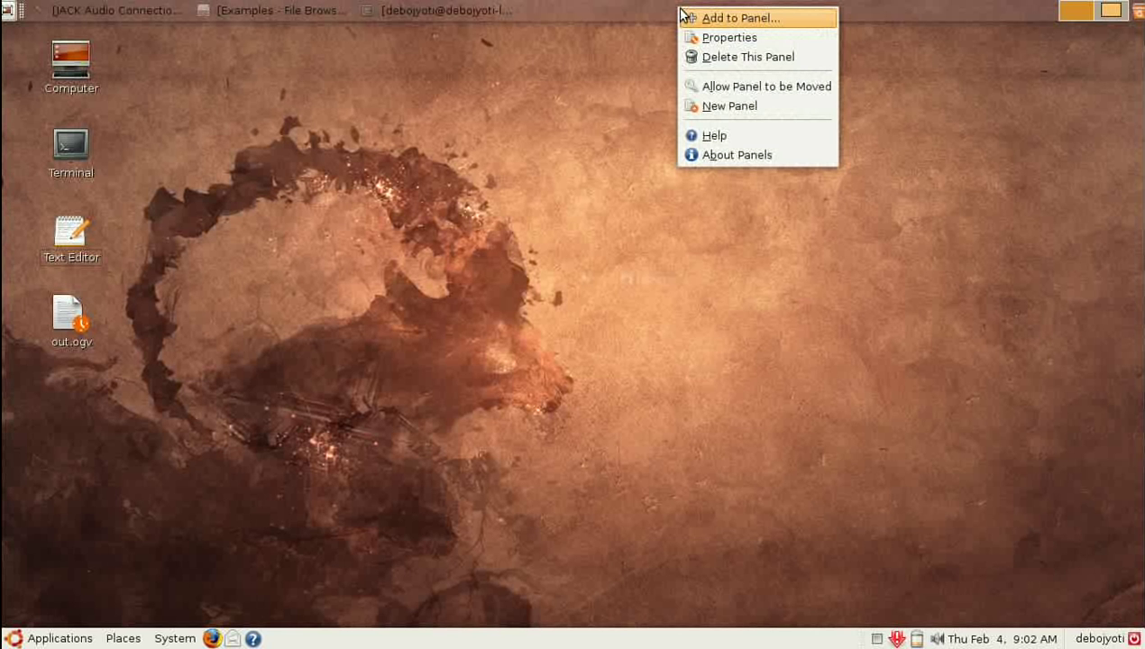
{"action": "left_click", "coordinate": [728, 91]}
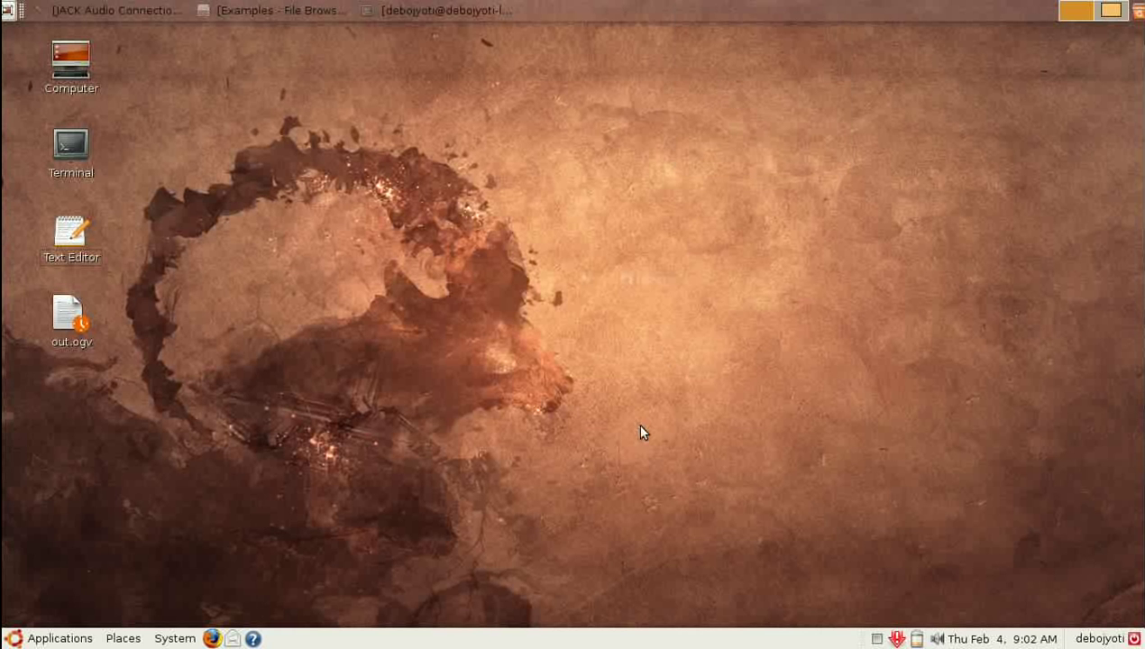
{"action": "right_click", "coordinate": [613, 638]}
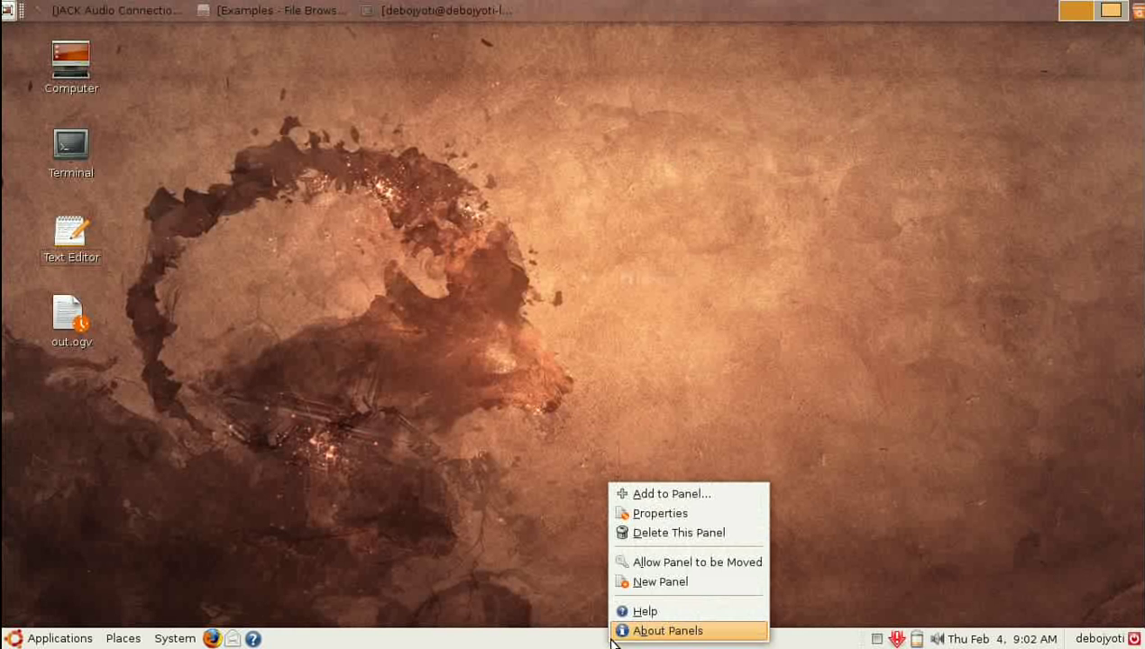
{"action": "left_click", "coordinate": [654, 563]}
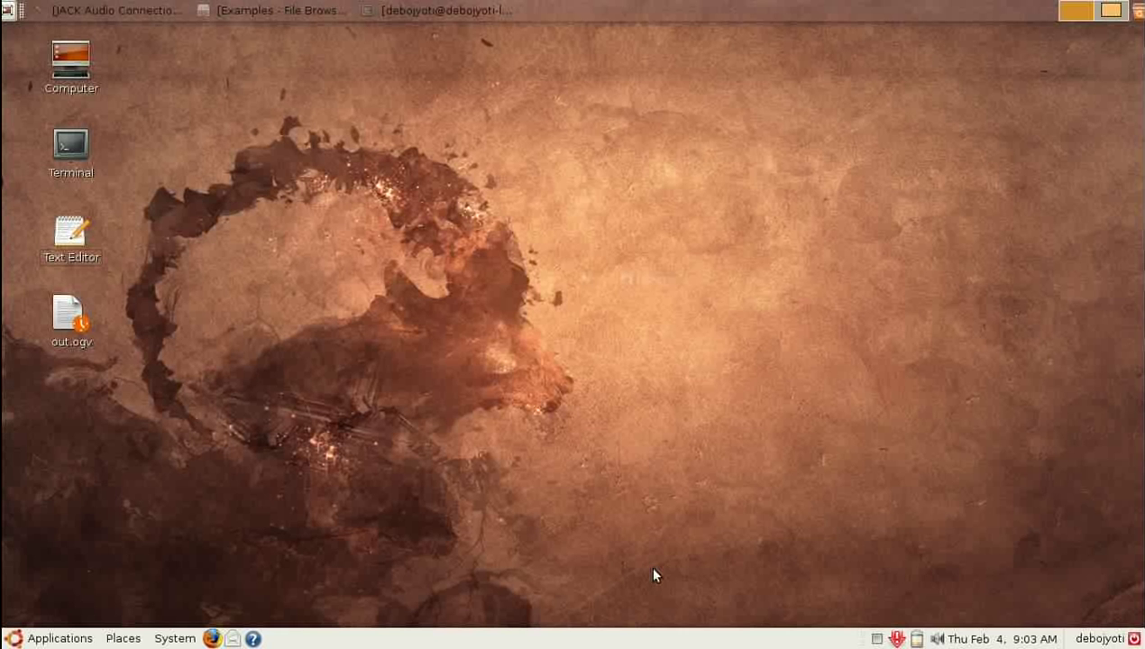
{"action": "right_click", "coordinate": [763, 9]}
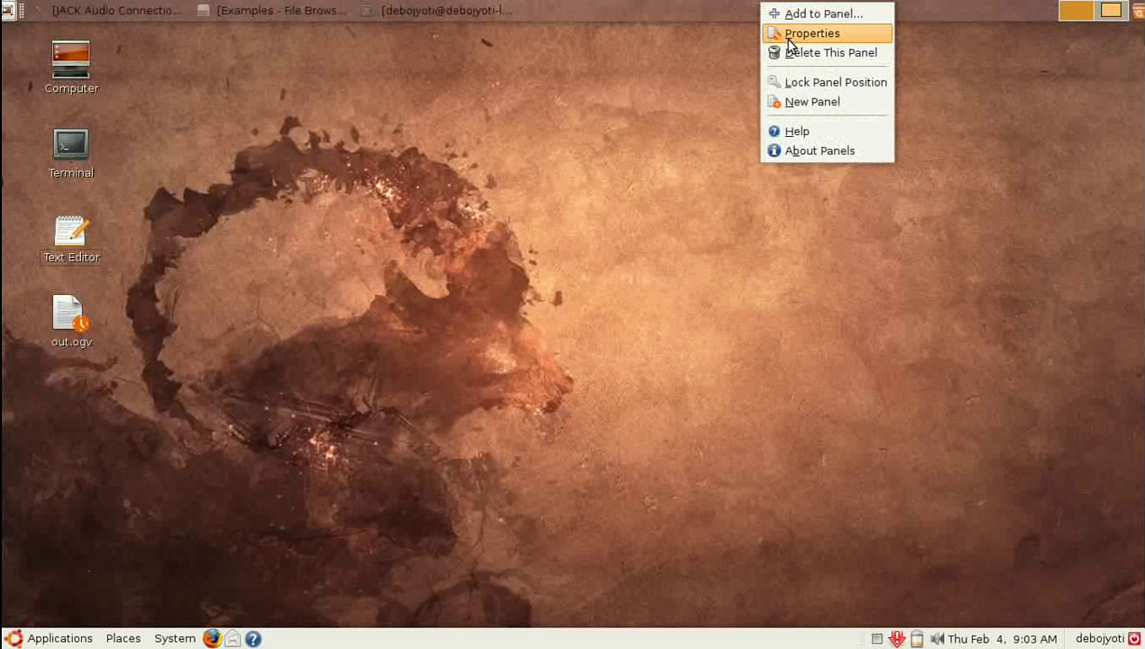
- Move the top panel to the bottom screen edge in its Properties
{"action": "left_click", "coordinate": [793, 33]}
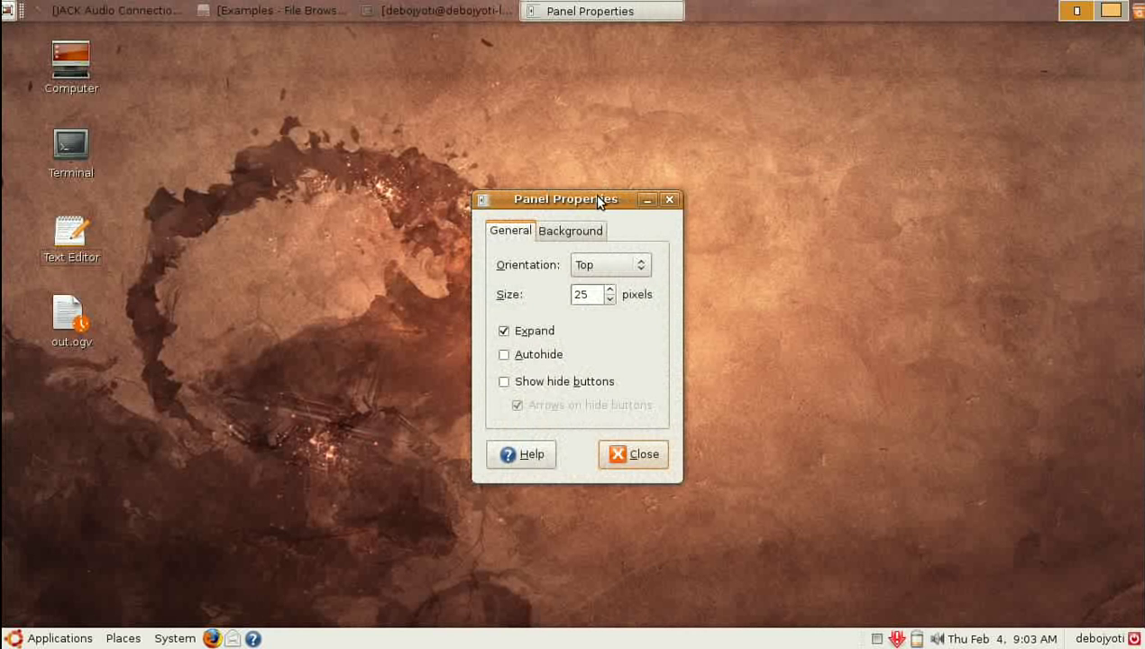
{"action": "left_click_drag", "start_coordinate": [599, 200], "coordinate": [635, 192]}
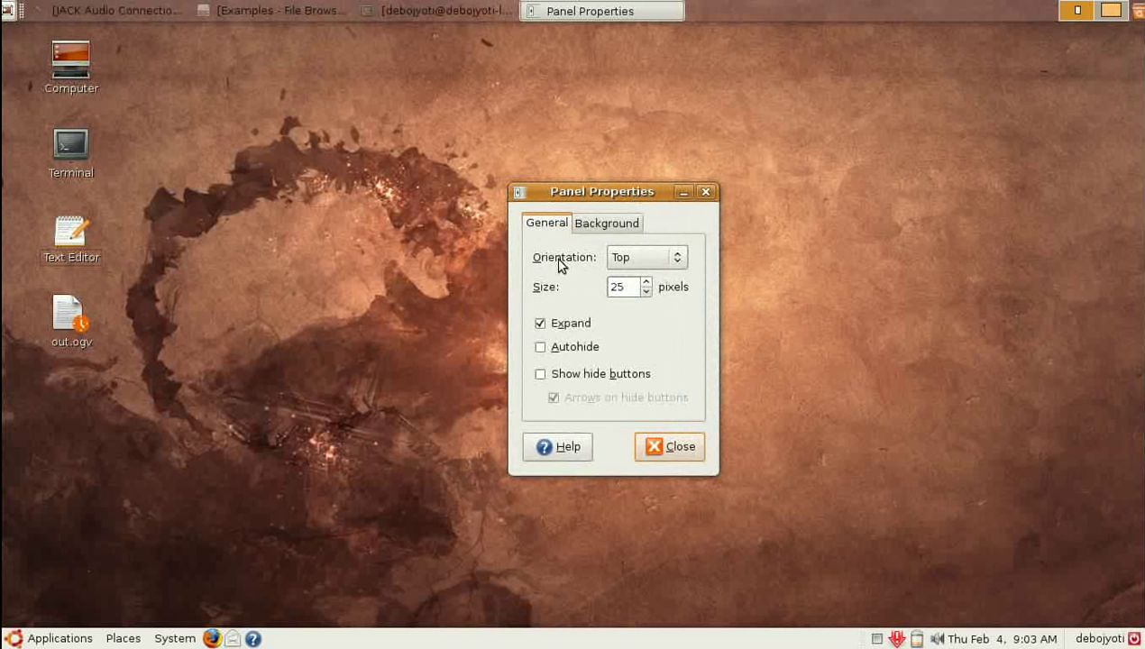
{"action": "left_click", "coordinate": [636, 262]}
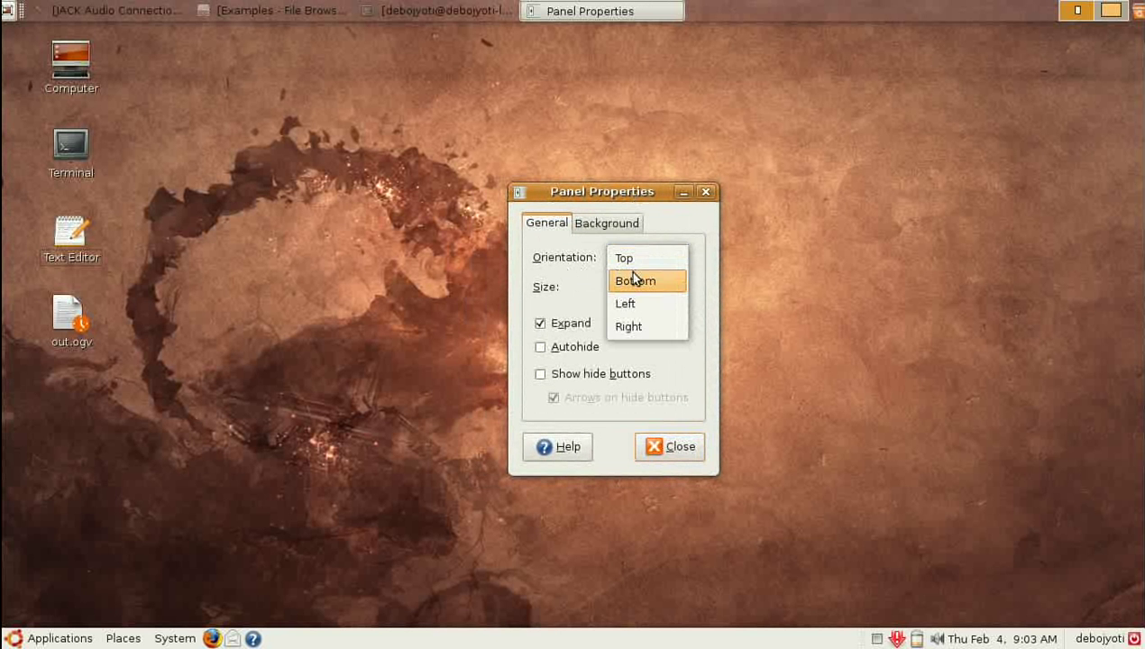
{"action": "left_click", "coordinate": [634, 282]}
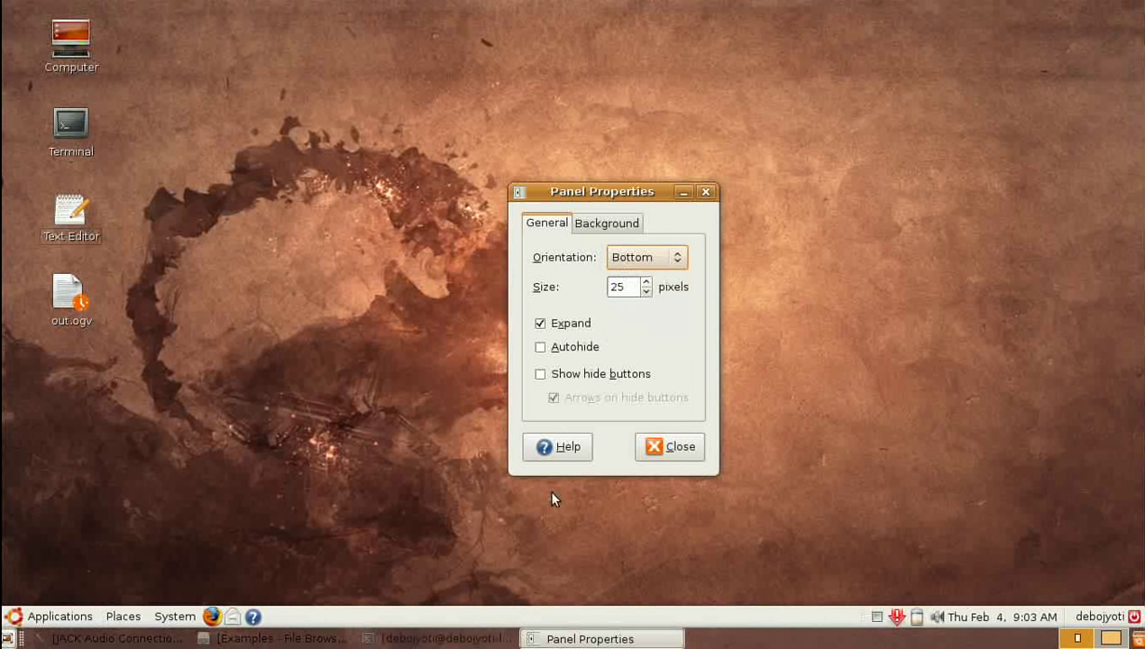
- Toggle Autohide on and back off, then enable Show hide buttons
{"action": "left_click", "coordinate": [559, 348]}
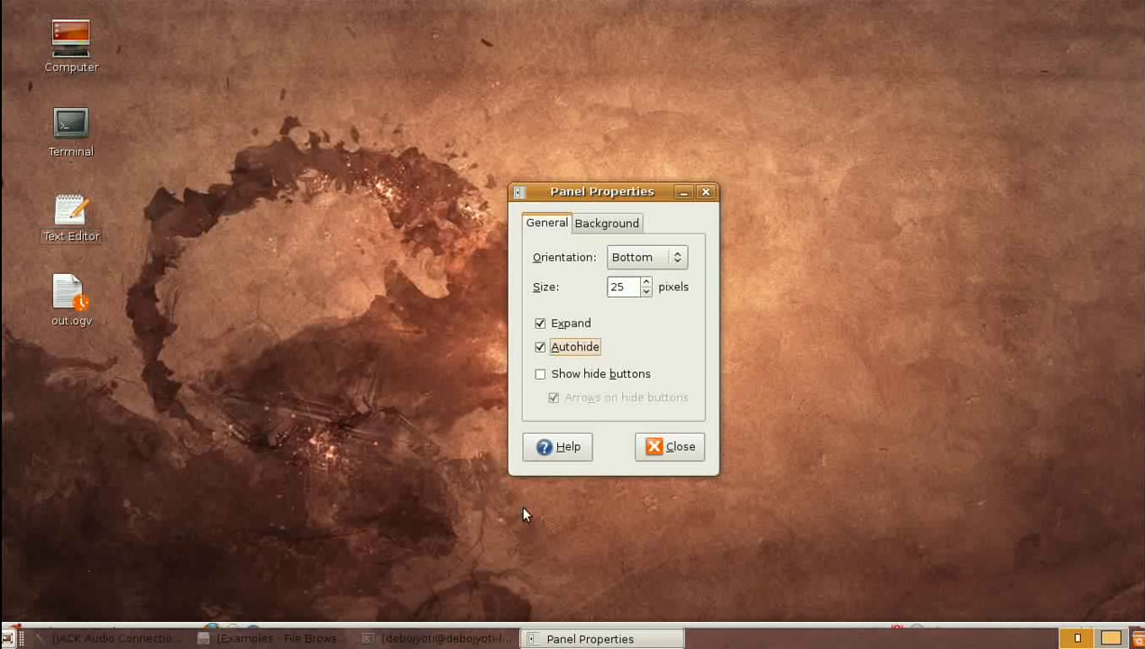
{"action": "left_click", "coordinate": [540, 347]}
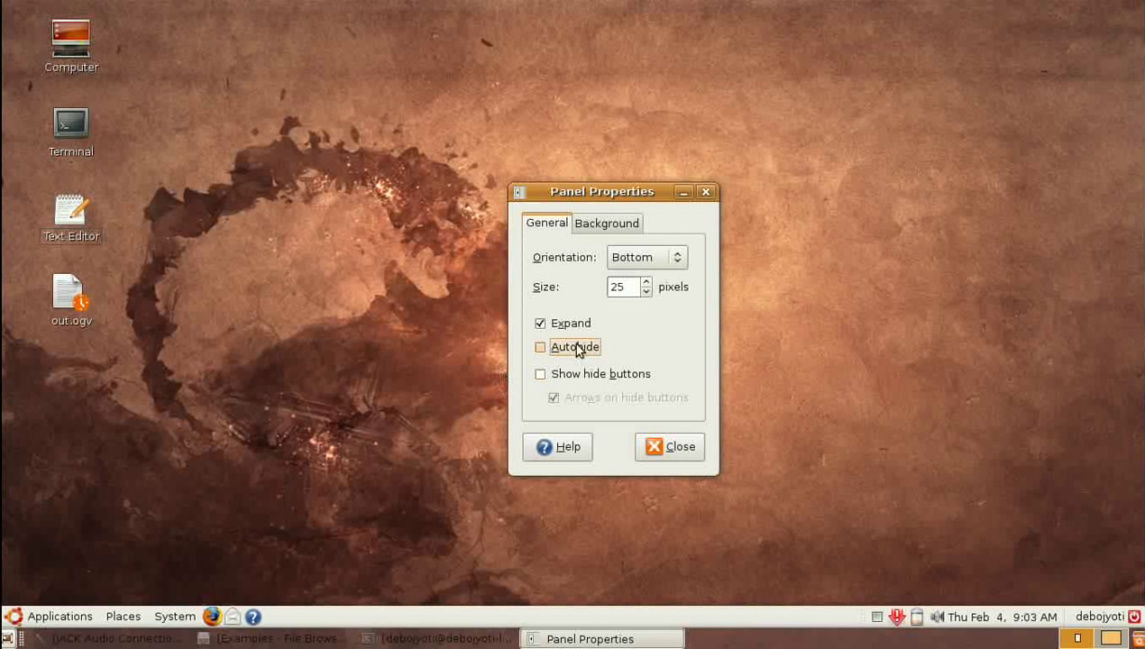
{"action": "left_click", "coordinate": [539, 374]}
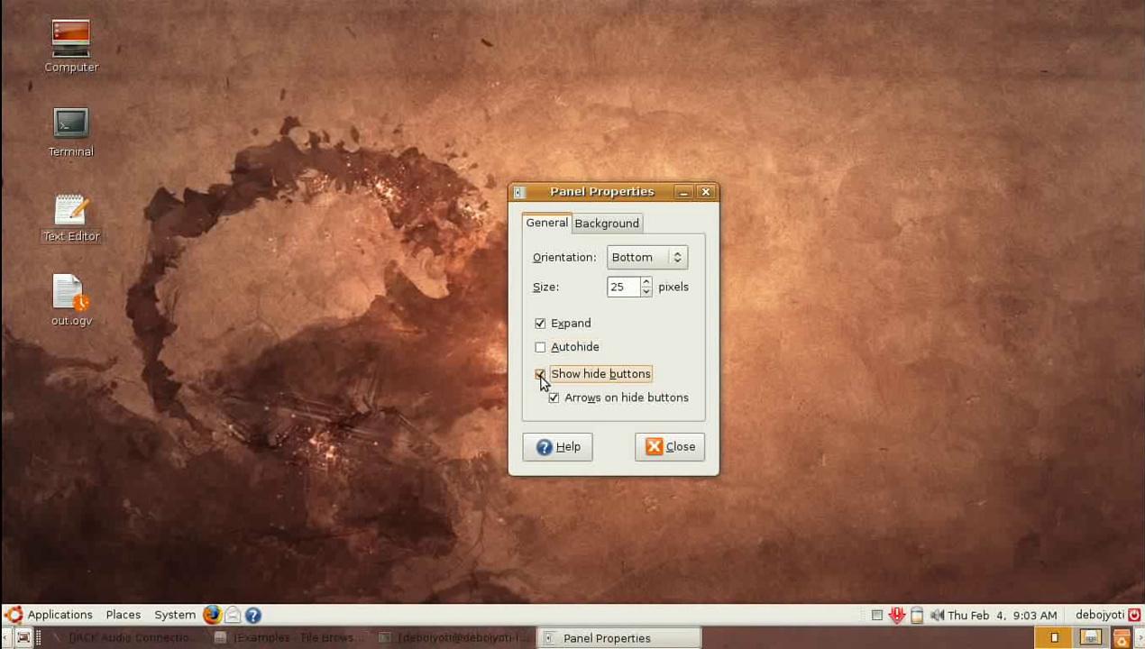
- Test the hide buttons by hiding the panel left and right and restoring it each time
{"action": "left_click", "coordinate": [52, 639]}
{"action": "left_click", "coordinate": [8, 638]}
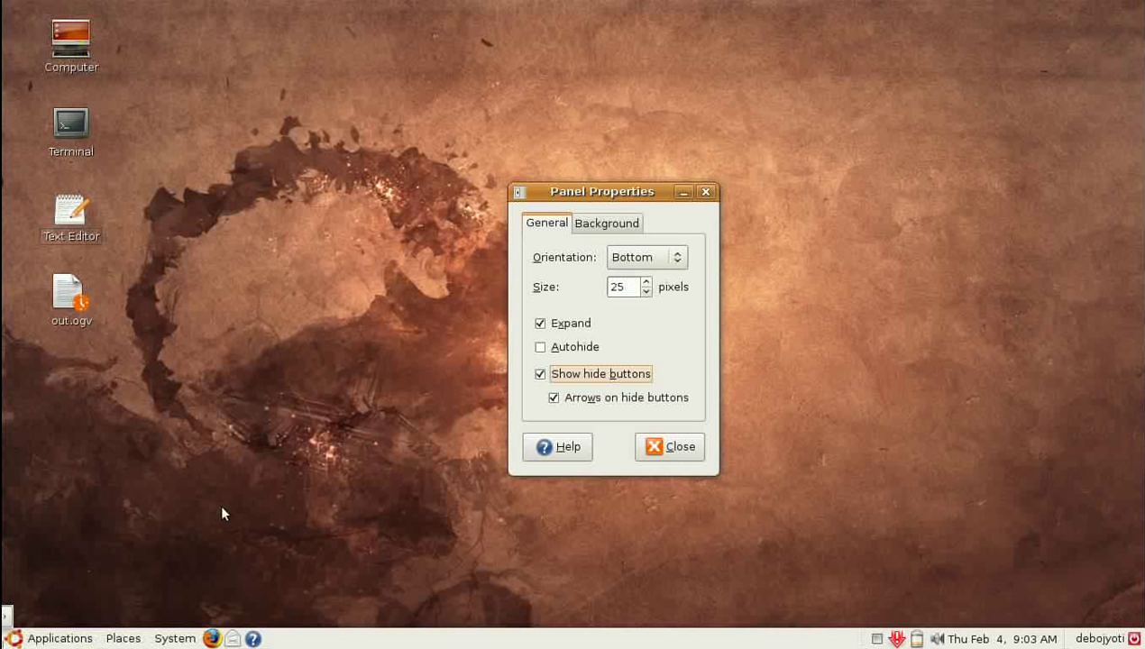
{"action": "left_click", "coordinate": [8, 618]}
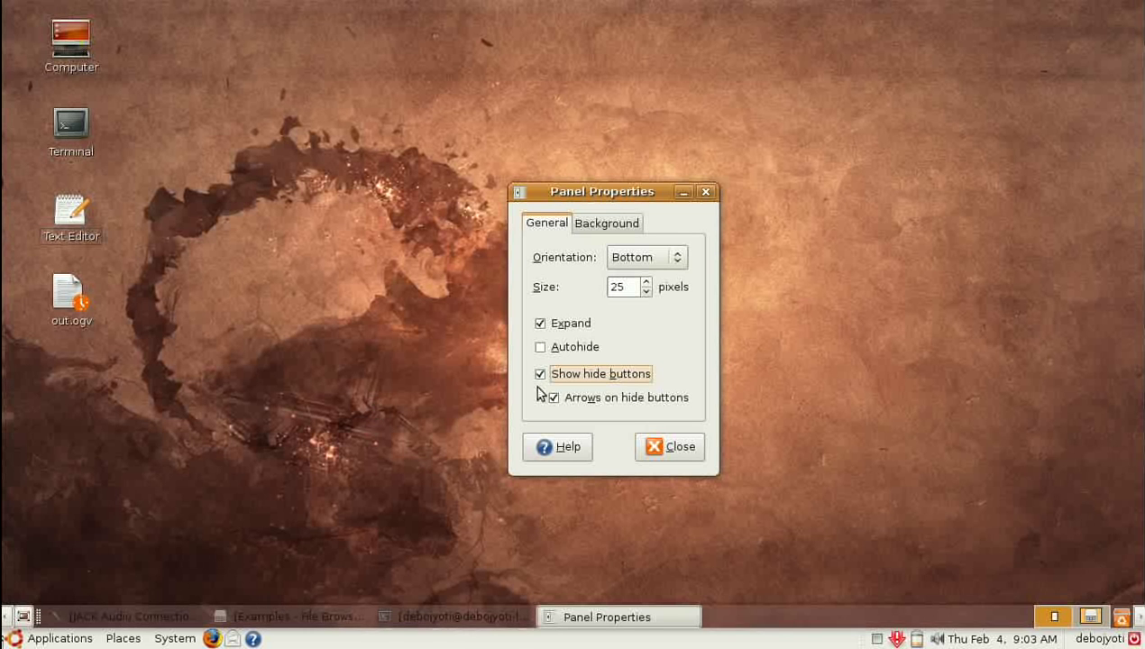
{"action": "left_click", "coordinate": [1132, 617]}
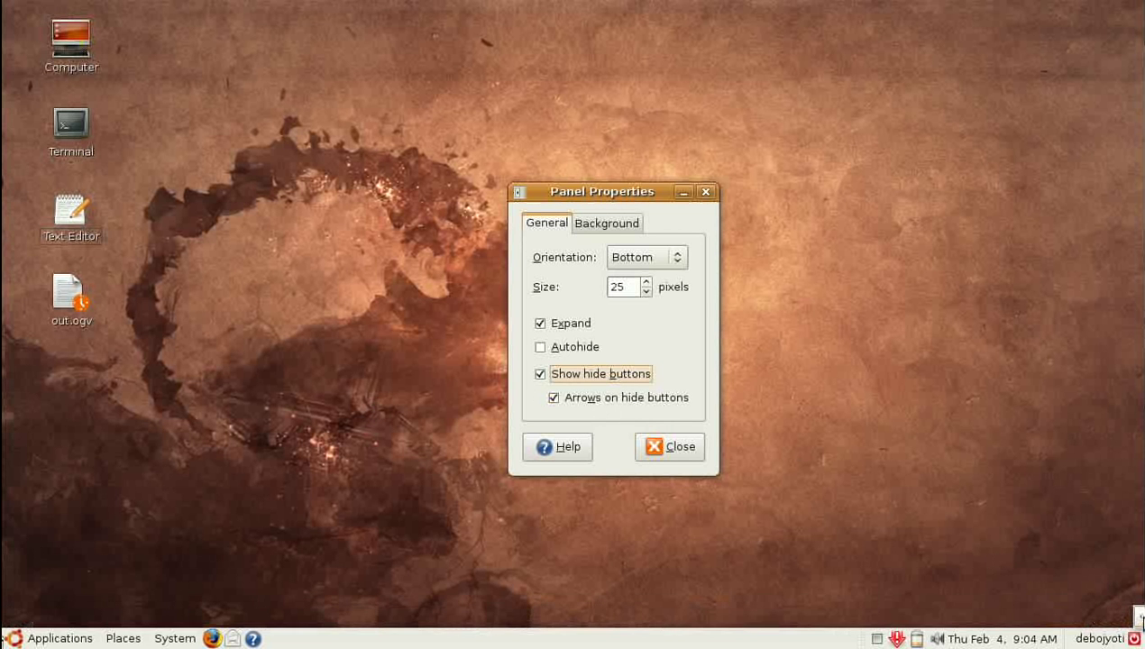
{"action": "left_click", "coordinate": [1138, 616]}
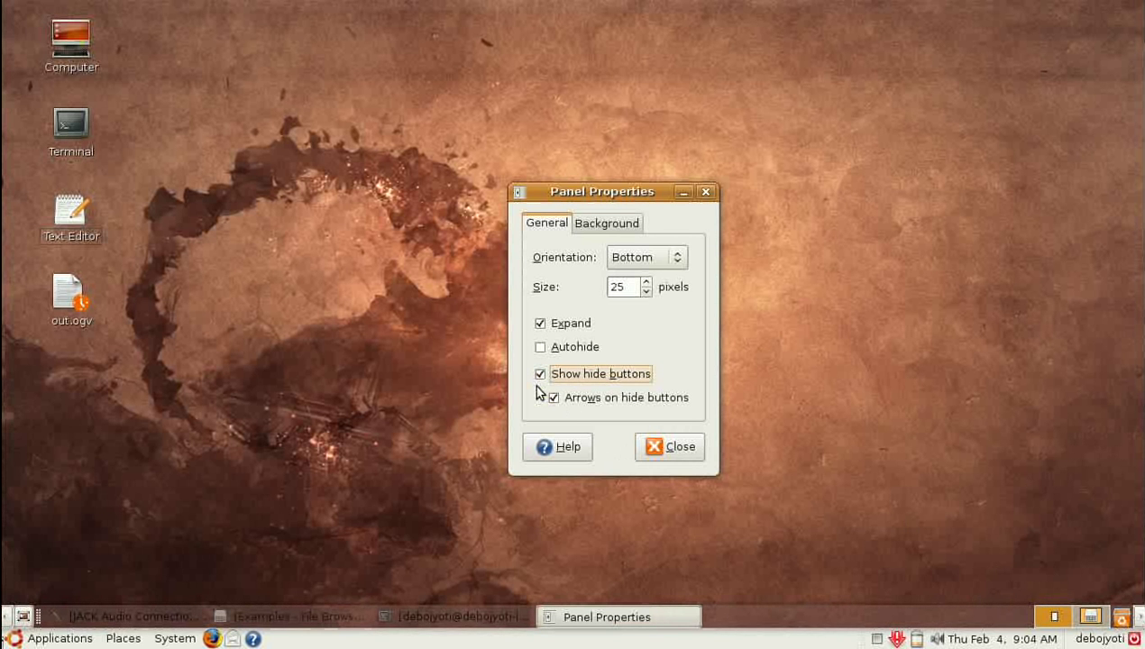
- On the Background tab, slide the solid colour Style mostly toward Transparent
{"action": "left_click", "coordinate": [599, 227]}
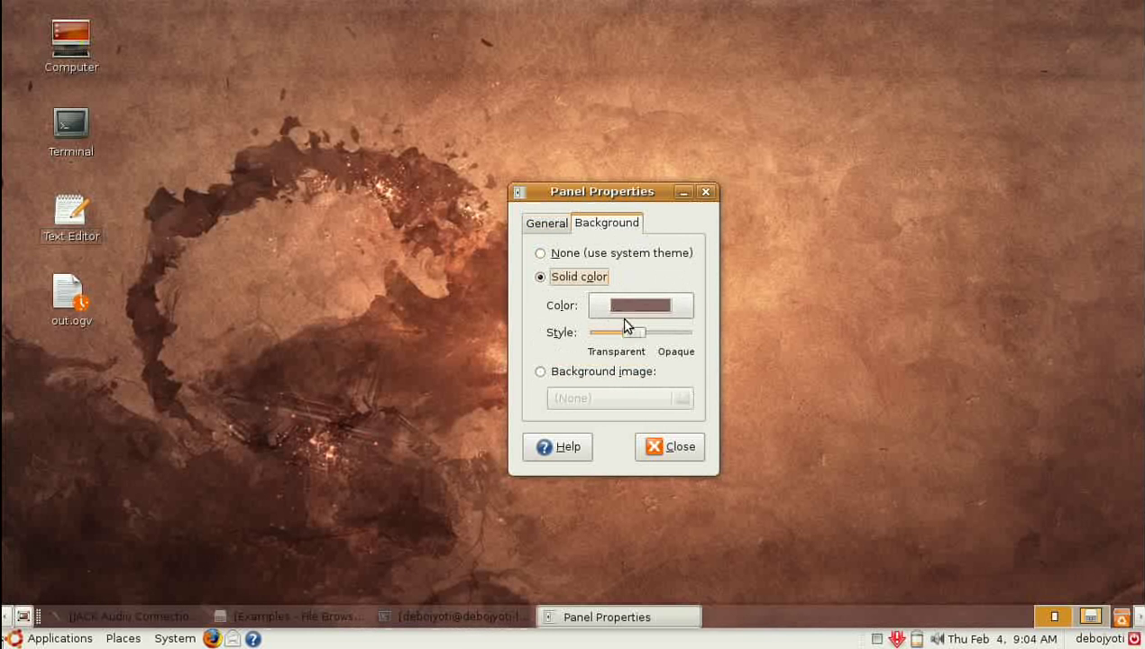
{"action": "left_click_drag", "start_coordinate": [631, 335], "coordinate": [602, 339]}
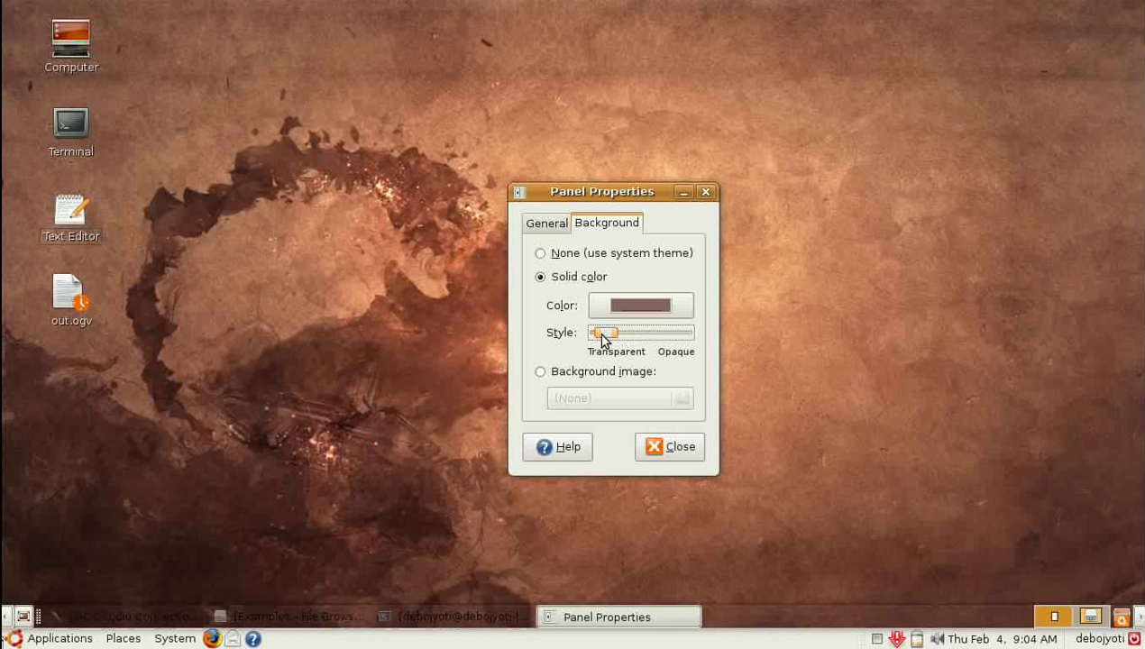
{"action": "left_click_drag", "start_coordinate": [604, 338], "coordinate": [611, 341]}
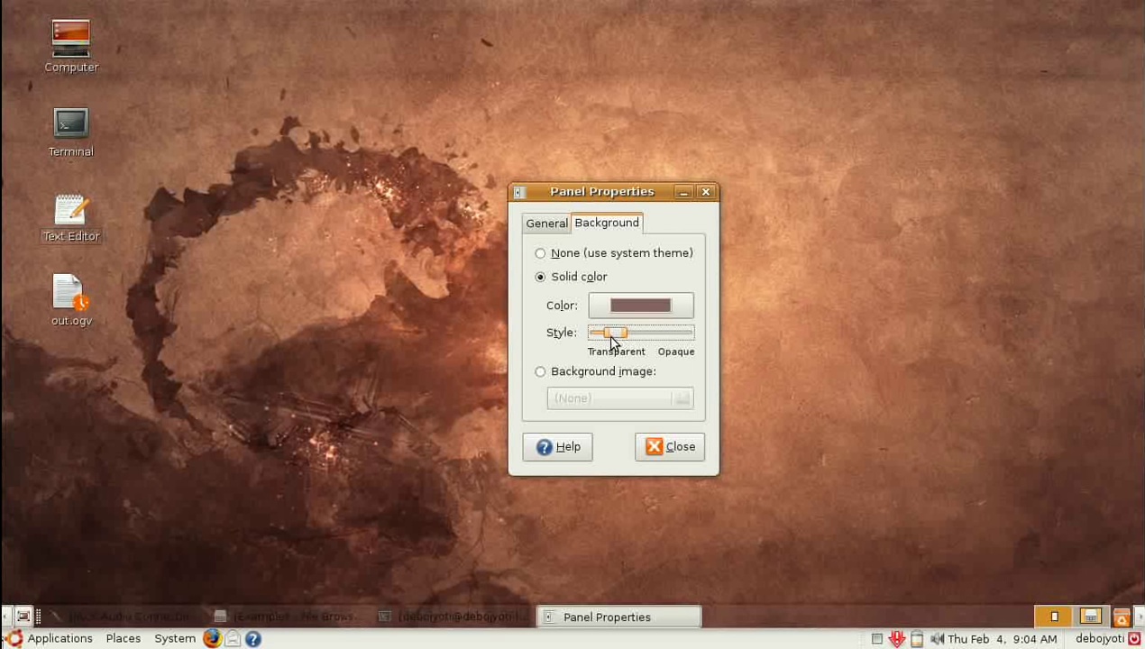
- Set the panel's orientation back to Top in the General settings
{"action": "left_click", "coordinate": [546, 223]}
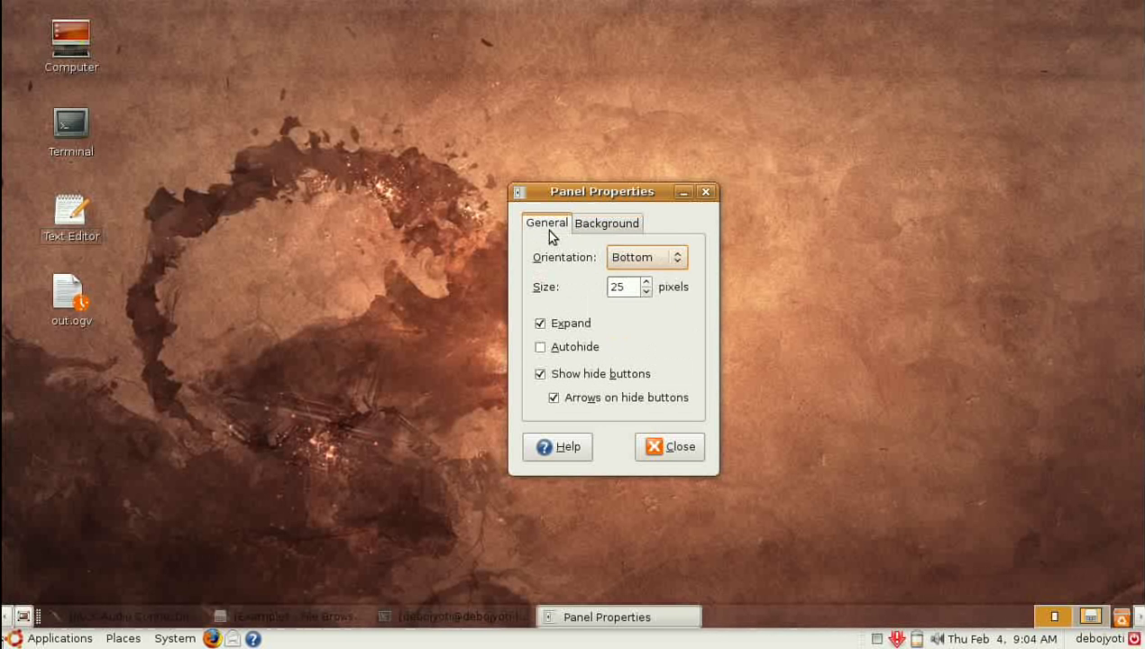
{"action": "left_click", "coordinate": [651, 261]}
{"action": "left_click", "coordinate": [638, 239]}
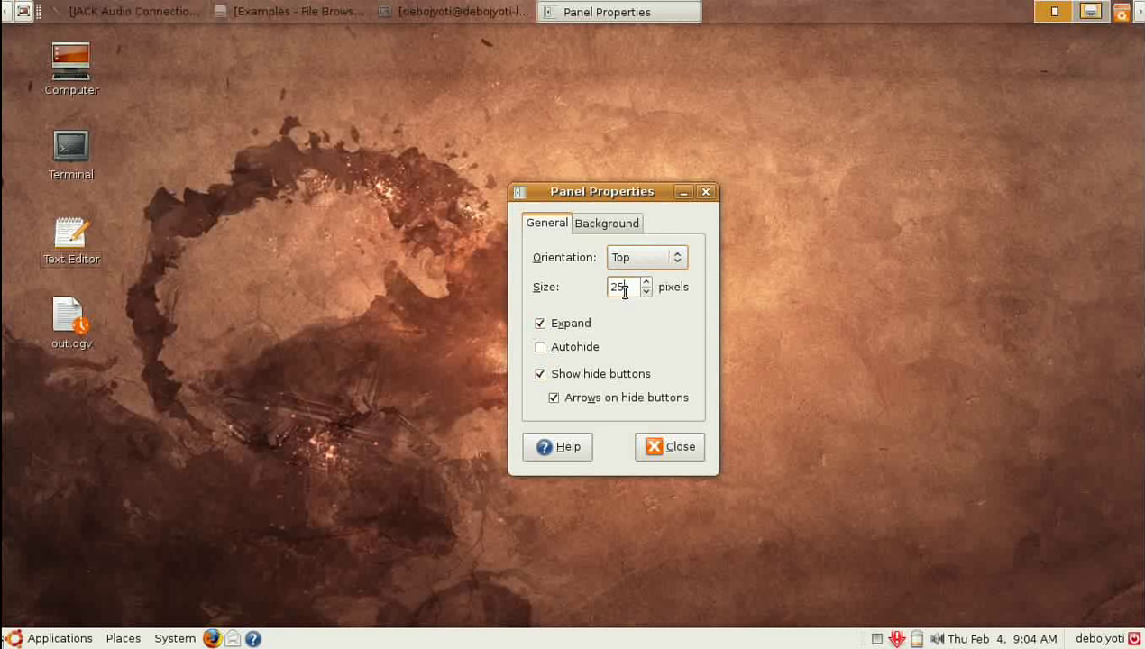
- Try a 60-pixel panel size, test its hide button, then restore 25 pixels
{"action": "key", "text": "BackSpace"}
{"action": "key", "text": "BackSpace"}
{"action": "type", "text": "60"}
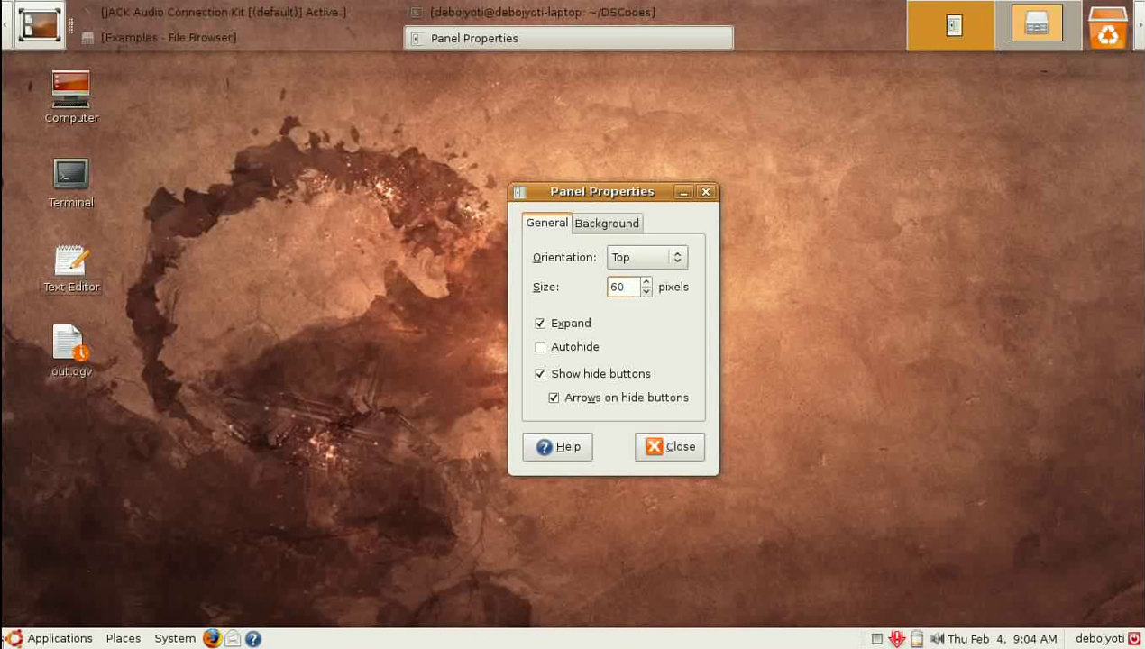
{"action": "left_click", "coordinate": [1139, 27]}
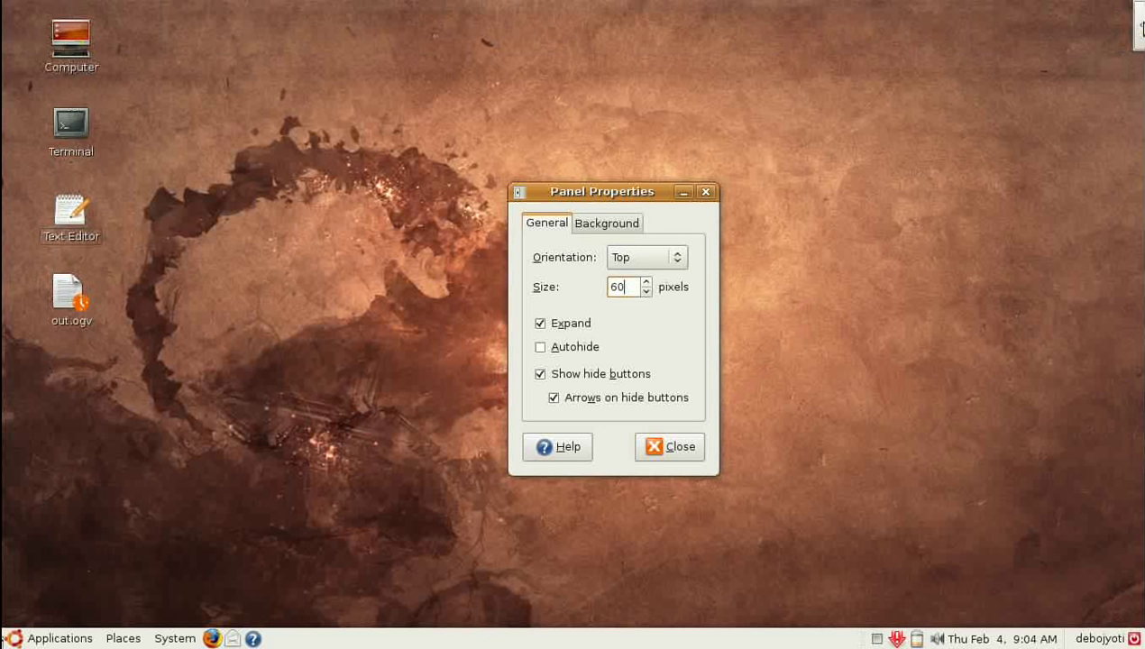
{"action": "left_click", "coordinate": [1139, 27]}
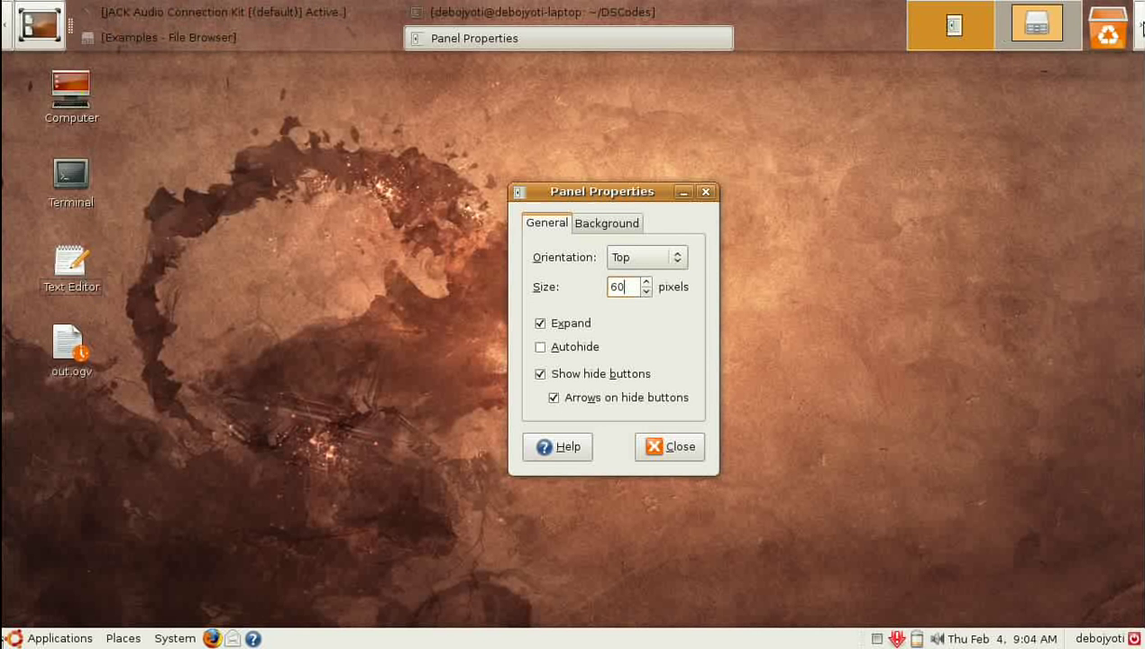
{"action": "key", "text": "BackSpace"}
{"action": "key", "text": "BackSpace"}
{"action": "type", "text": "25"}
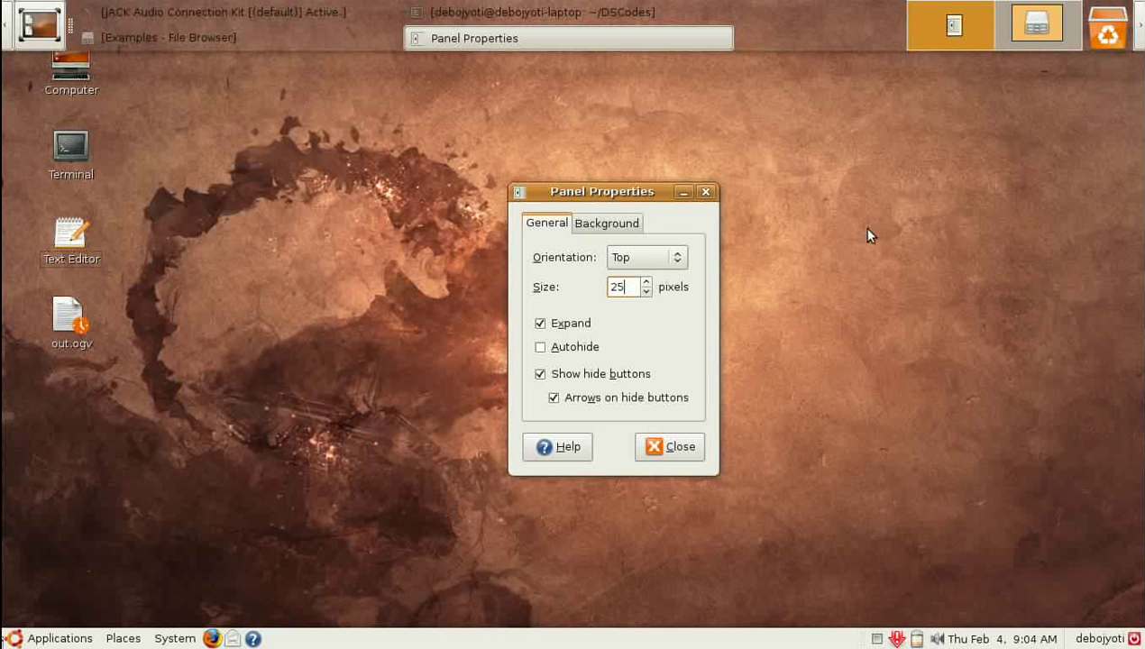
{"action": "key", "text": "Return"}
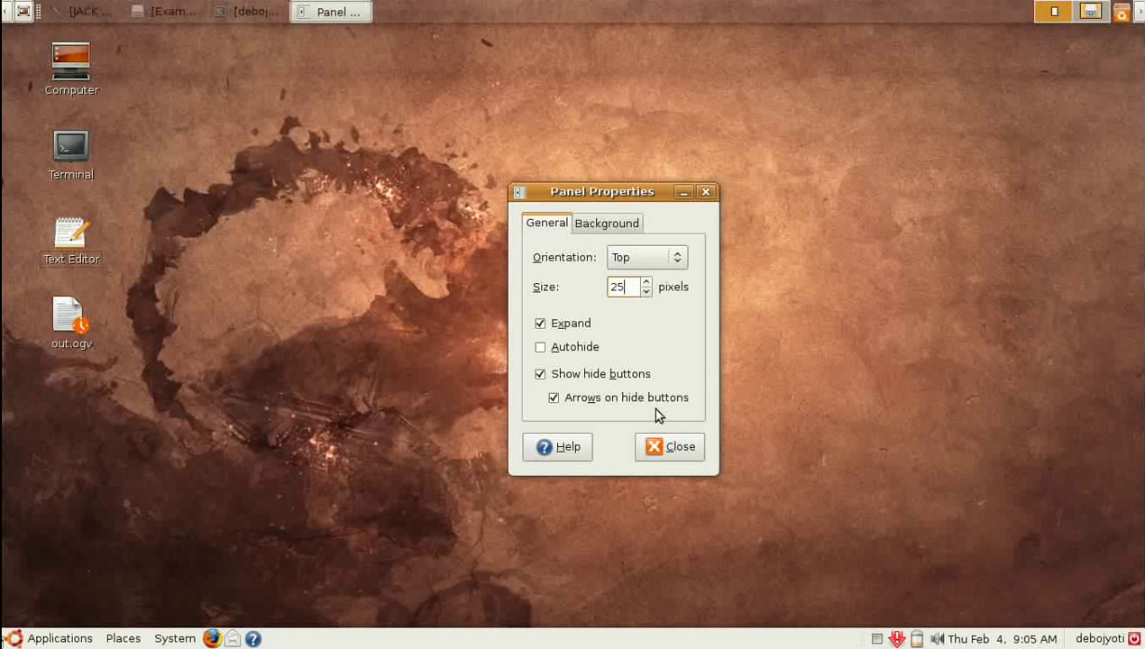
- Close the top panel's settings and open the bottom panel's Properties
{"action": "left_click", "coordinate": [668, 446]}
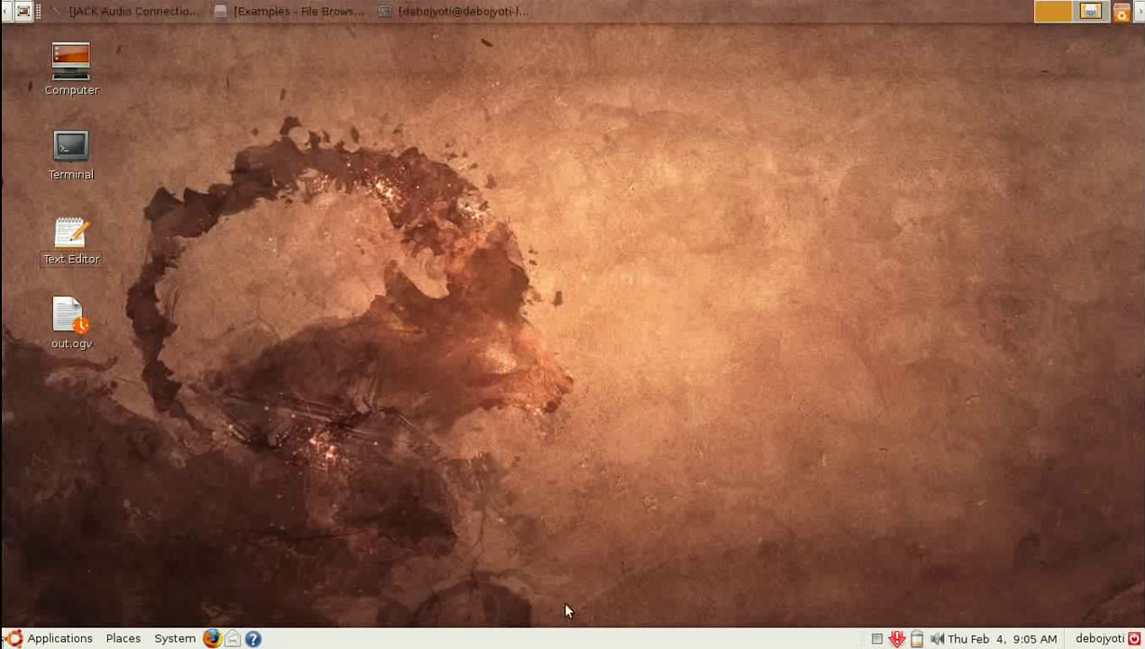
{"action": "right_click", "coordinate": [534, 642]}
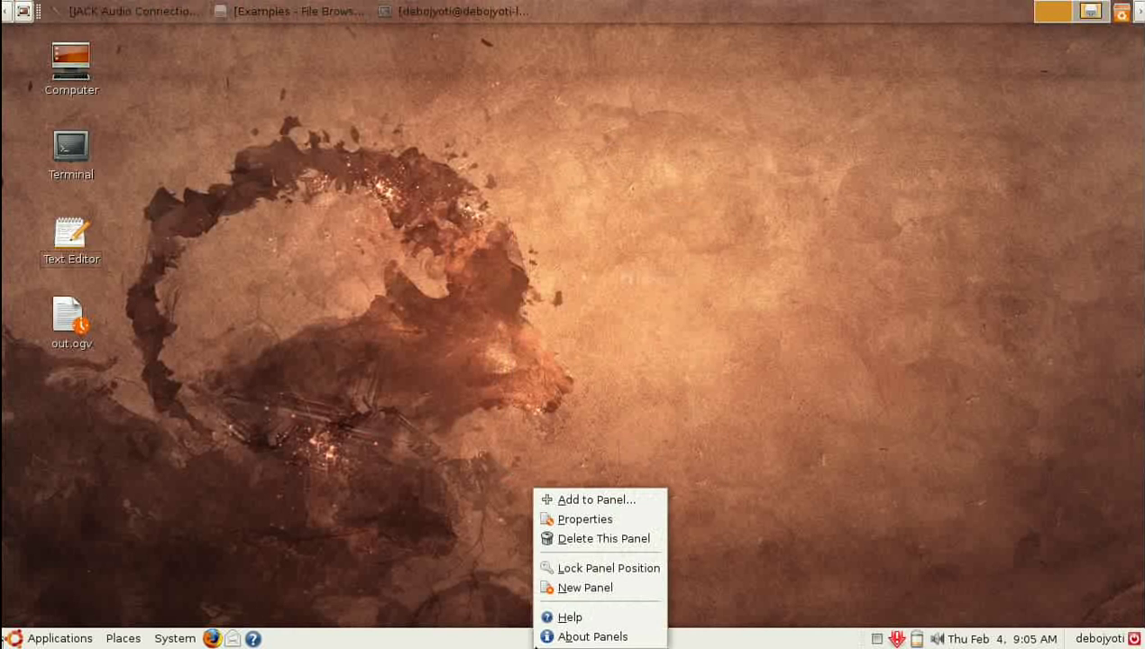
{"action": "left_click", "coordinate": [600, 519]}
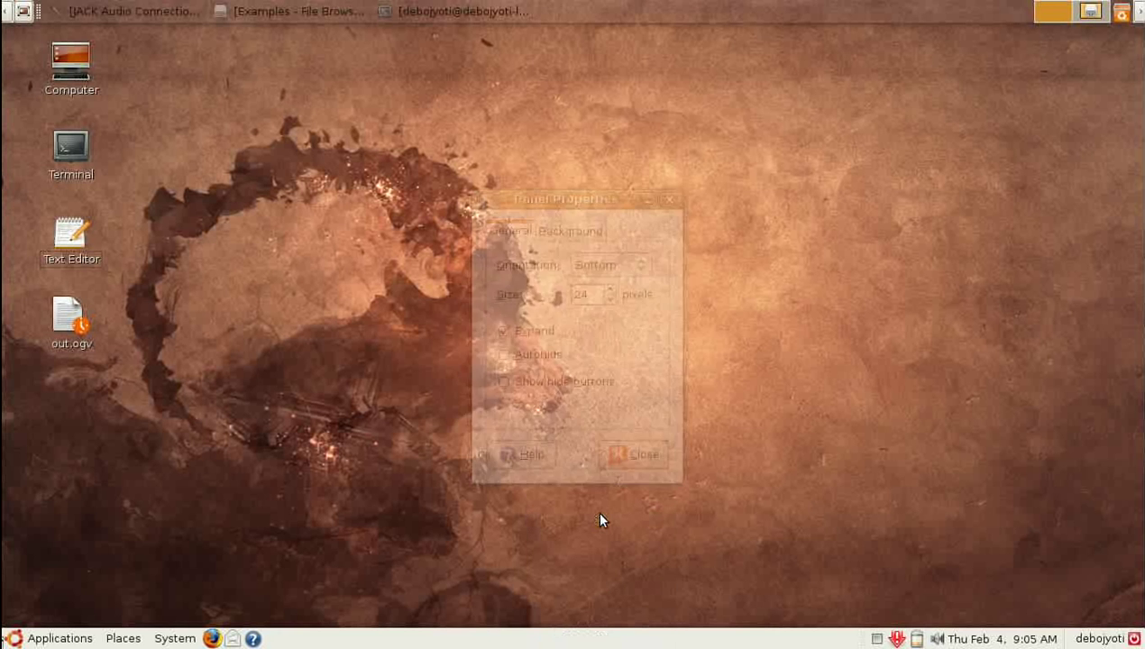
- Move the bottom panel to the right edge and try its system menu and calendar
{"action": "left_click", "coordinate": [609, 264]}
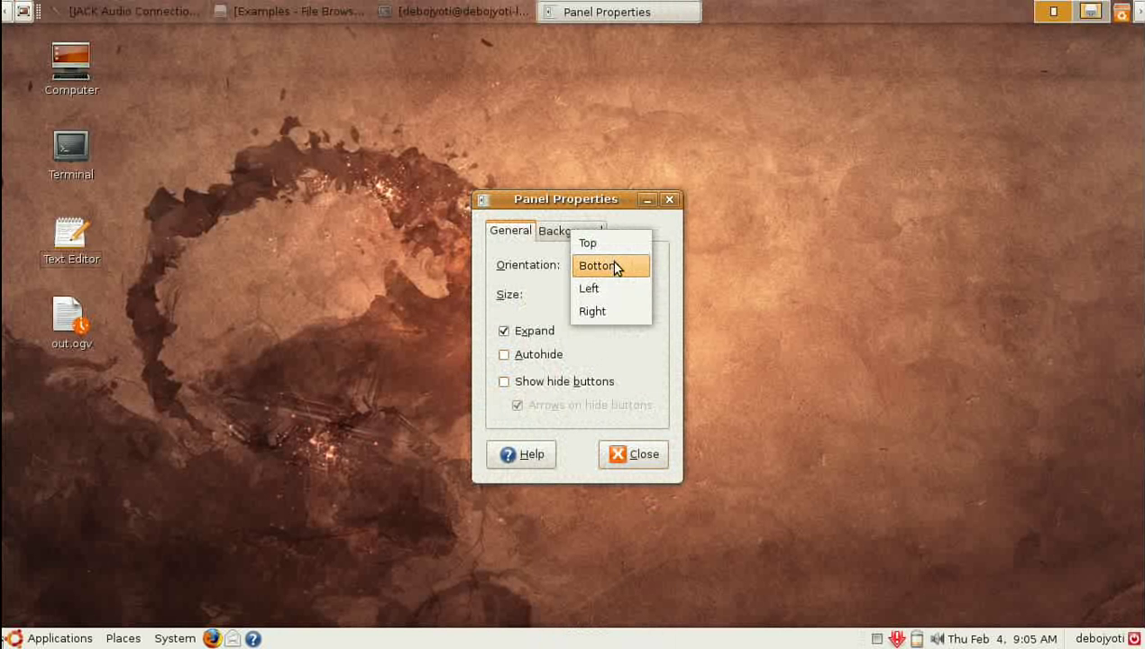
{"action": "left_click", "coordinate": [604, 312]}
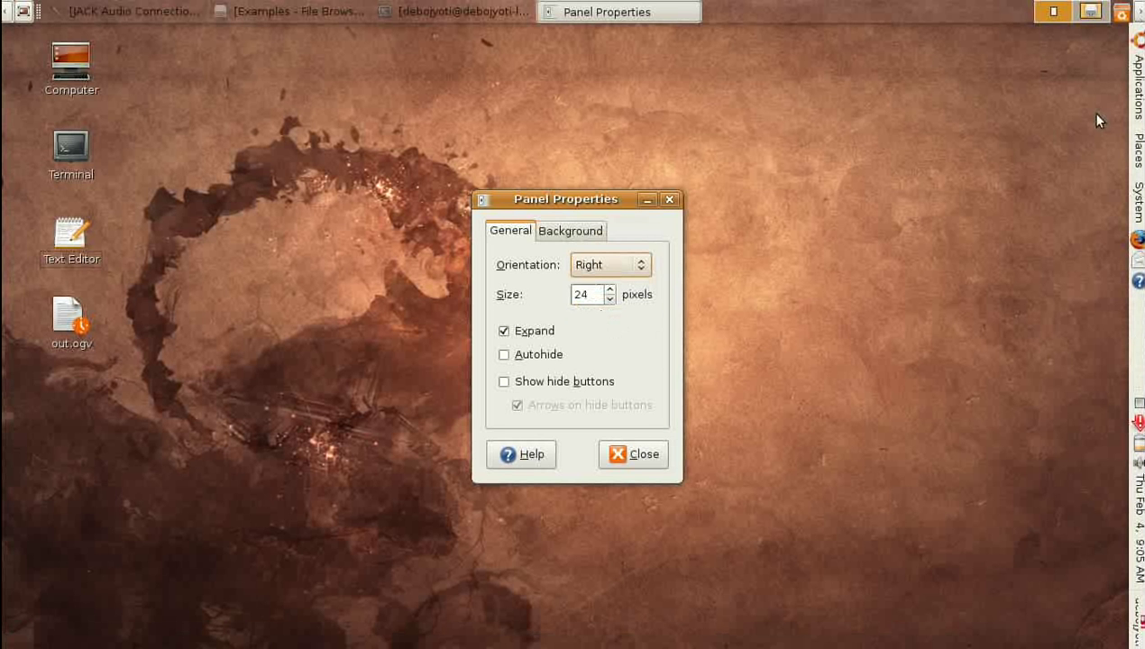
{"action": "left_click", "coordinate": [1137, 86]}
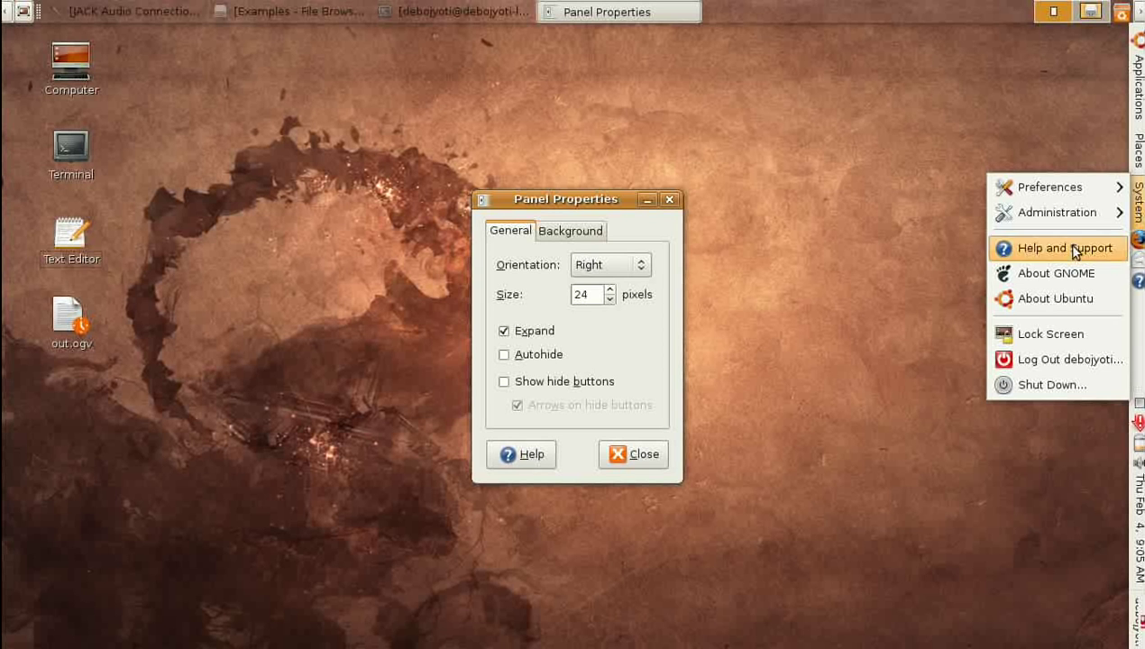
{"action": "left_click", "coordinate": [911, 388]}
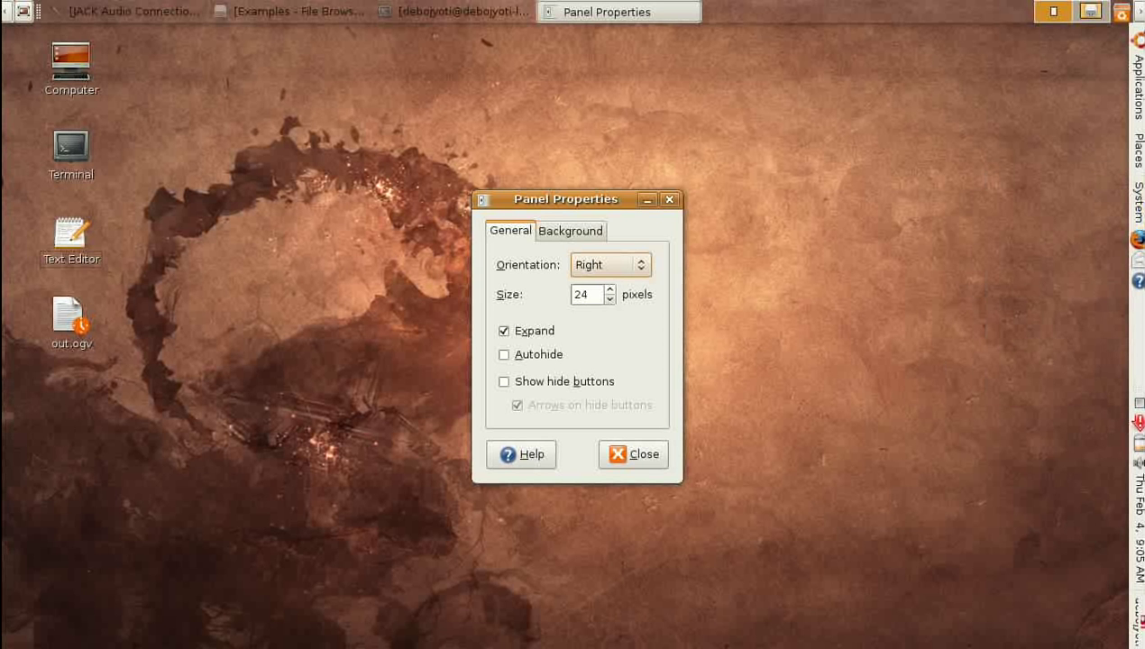
{"action": "left_click", "coordinate": [1137, 522]}
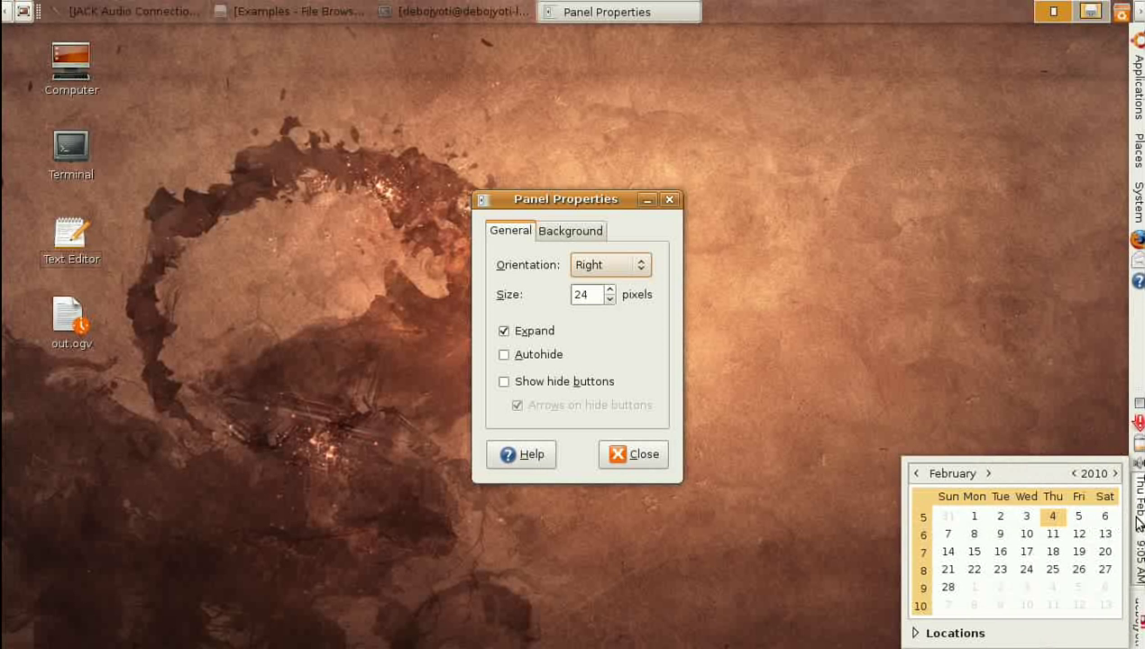
{"action": "left_click", "coordinate": [1135, 523]}
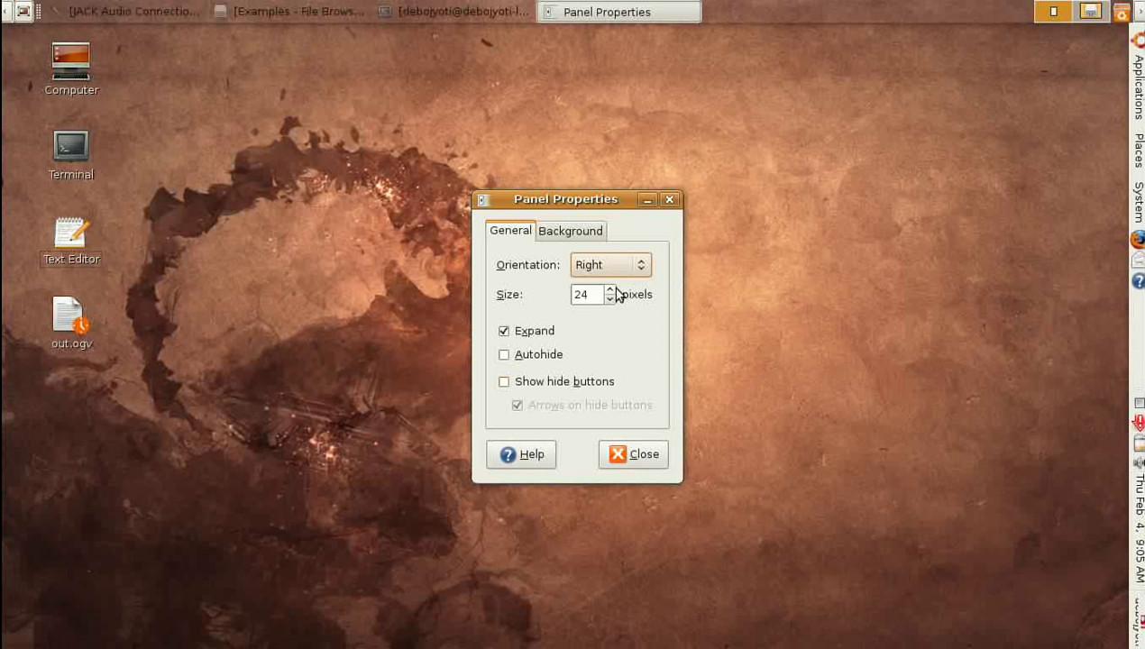
- Return the panel to Bottom, enable and test Show hide buttons, then close Properties
{"action": "left_click", "coordinate": [640, 265]}
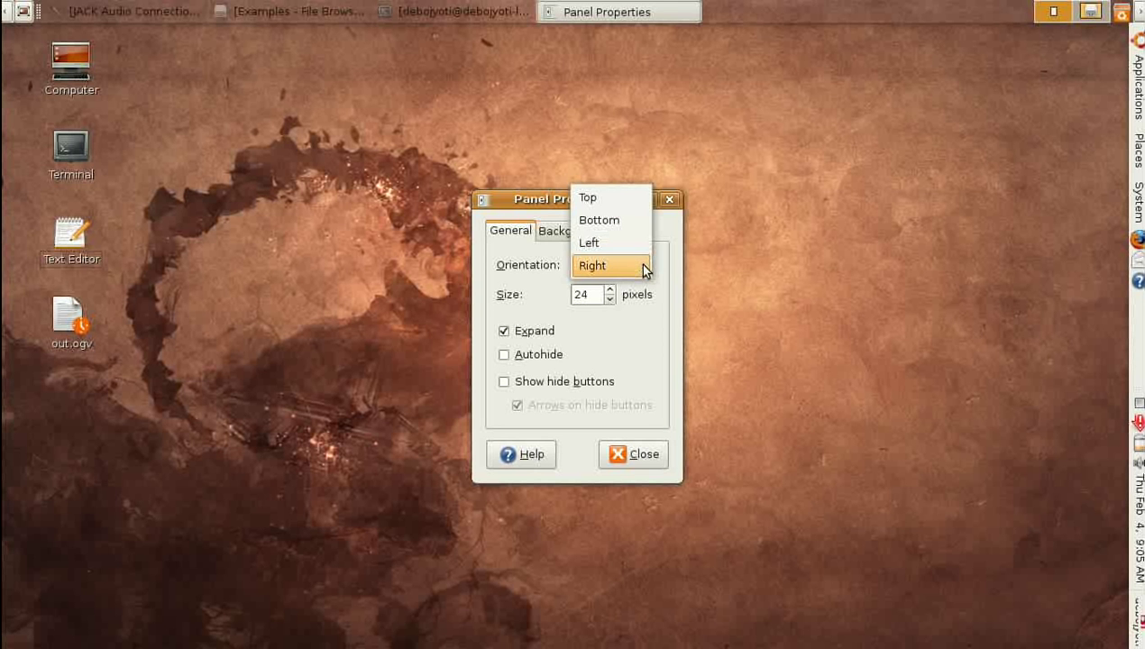
{"action": "left_click", "coordinate": [628, 222]}
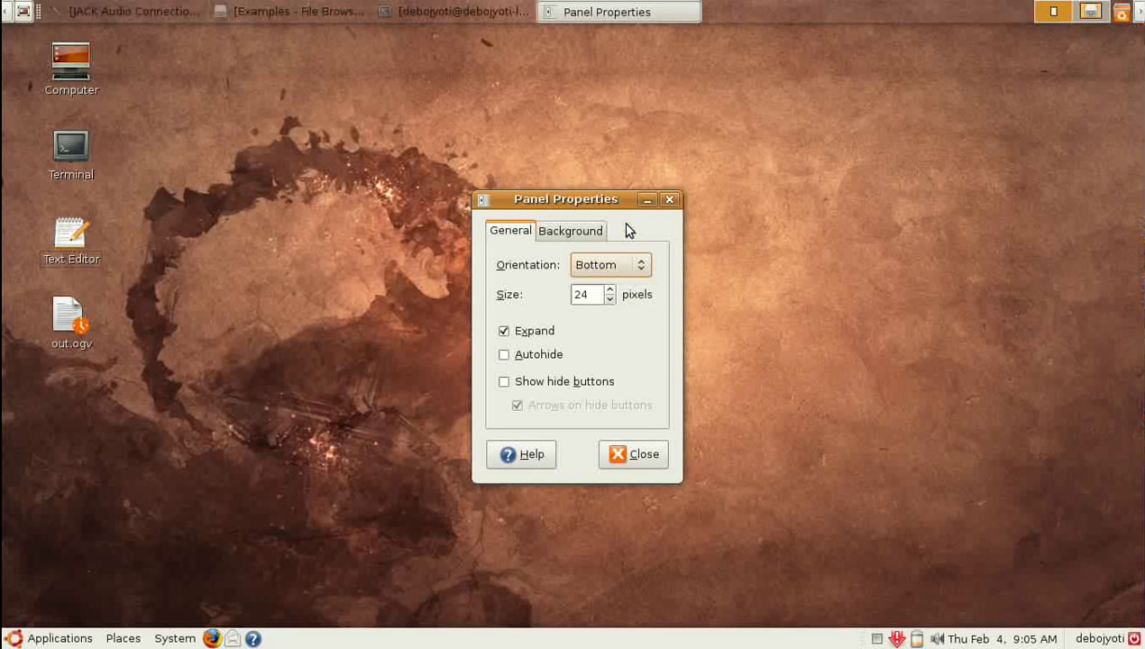
{"action": "left_click", "coordinate": [504, 381]}
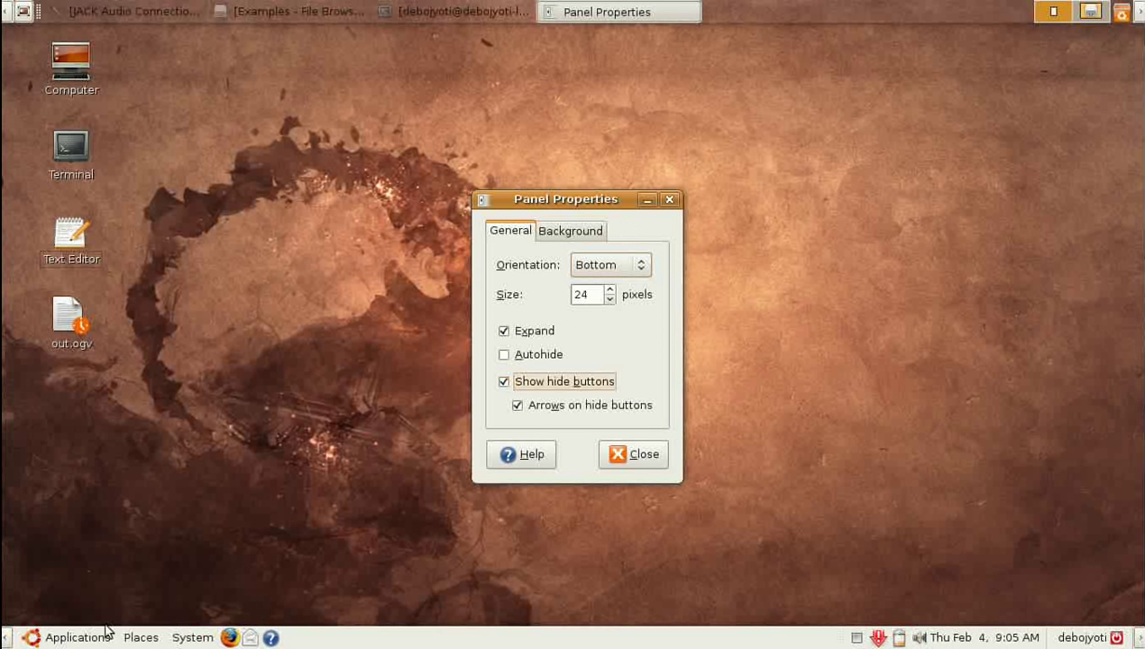
{"action": "left_click", "coordinate": [5, 637]}
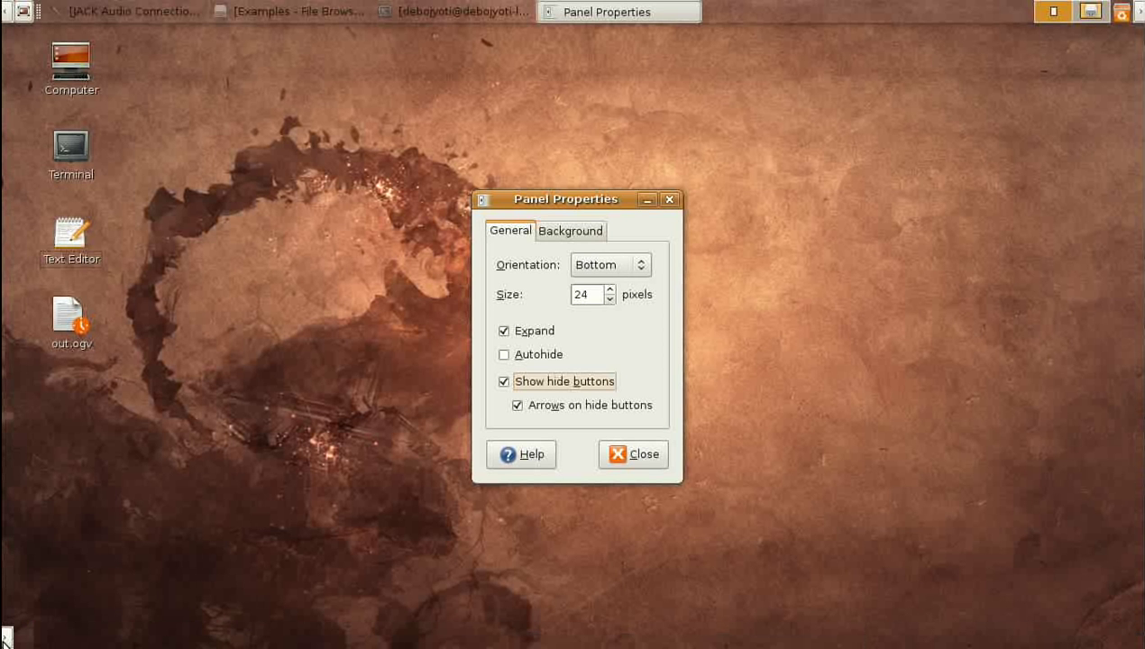
{"action": "left_click", "coordinate": [5, 637]}
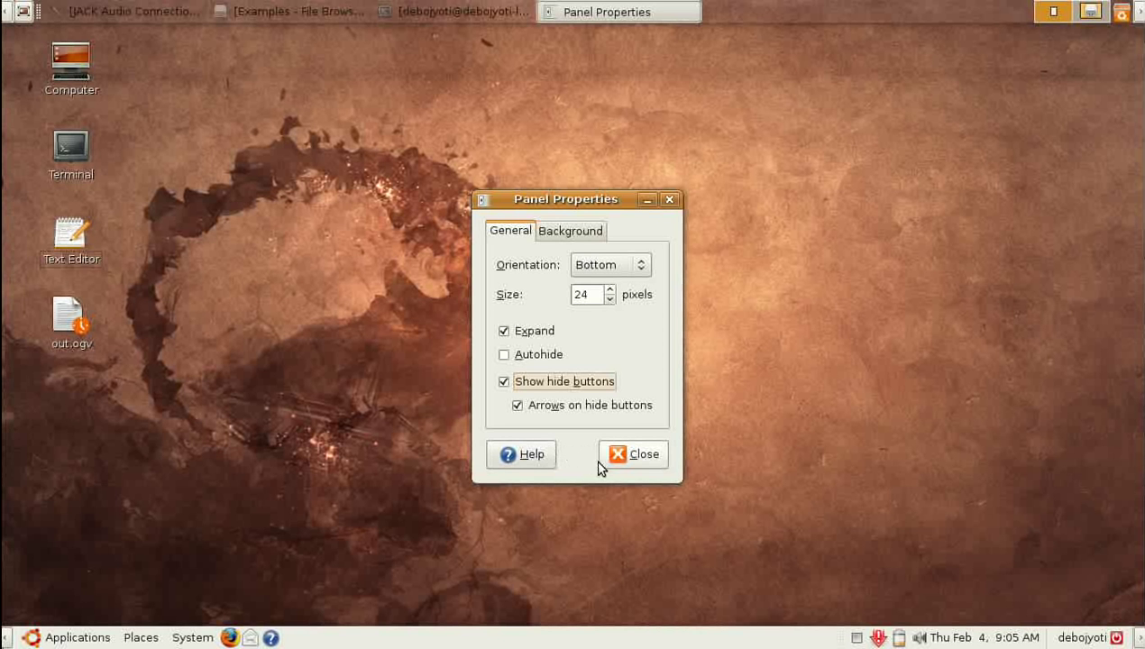
{"action": "left_click", "coordinate": [630, 464]}
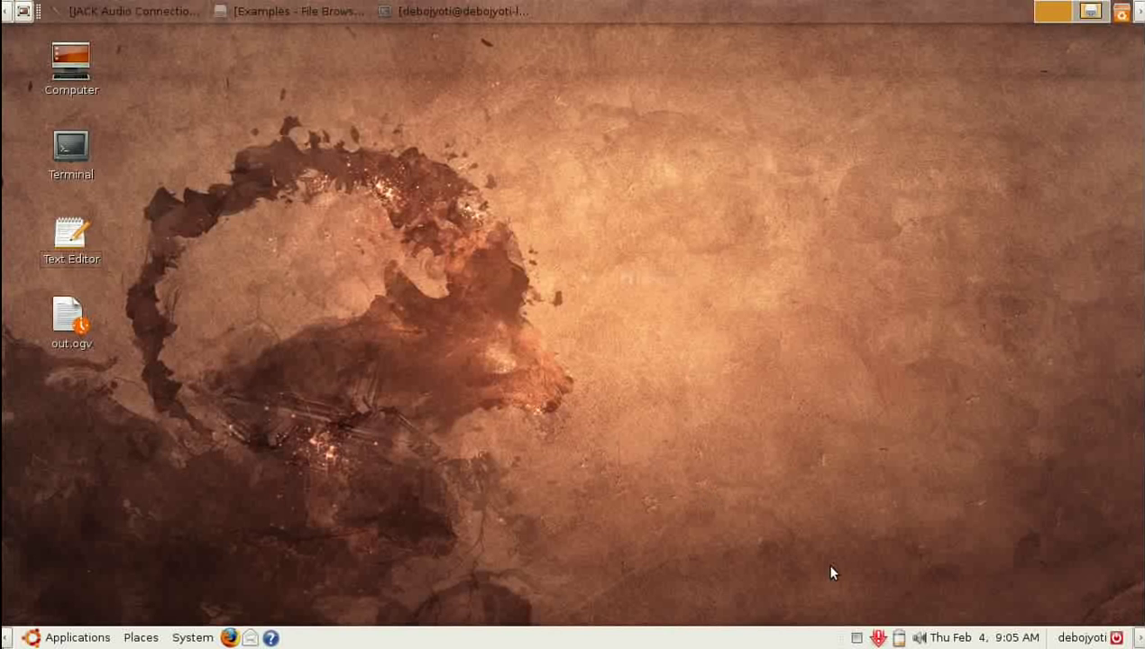